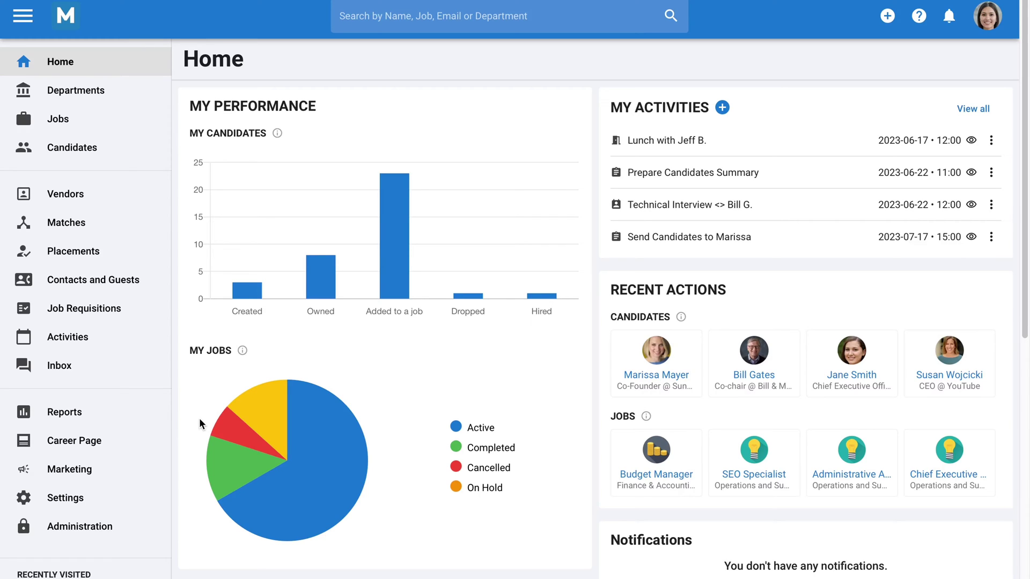
Create and save an application form named 'New Manatal Application Form' under career page settings
click(149, 441)
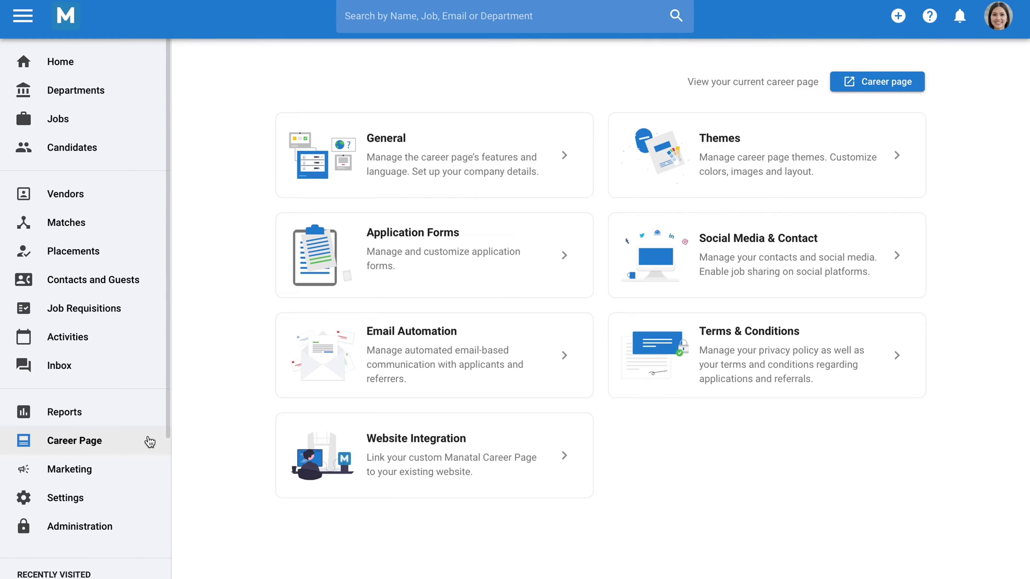
click(587, 260)
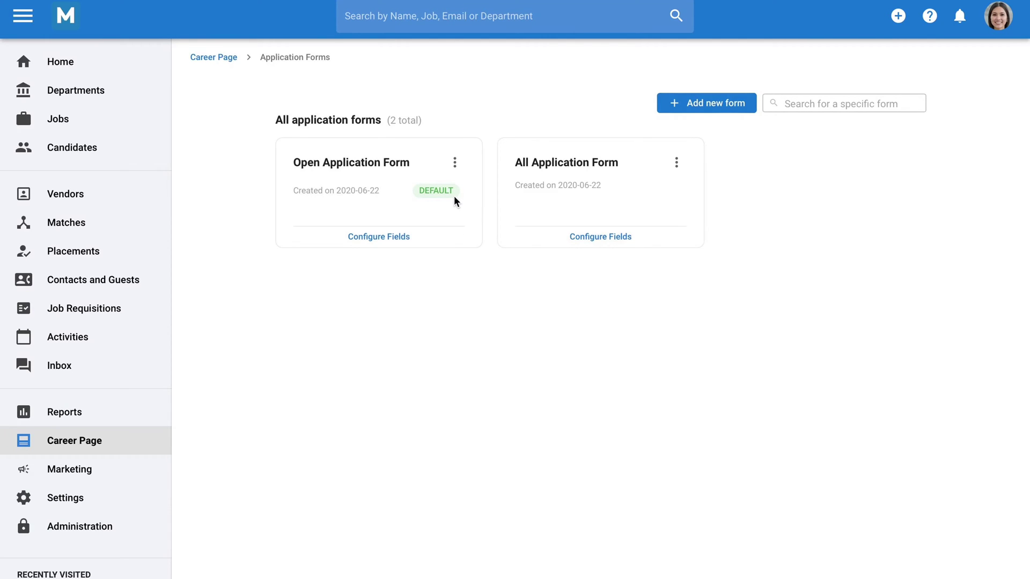
click(726, 113)
text(New Man)
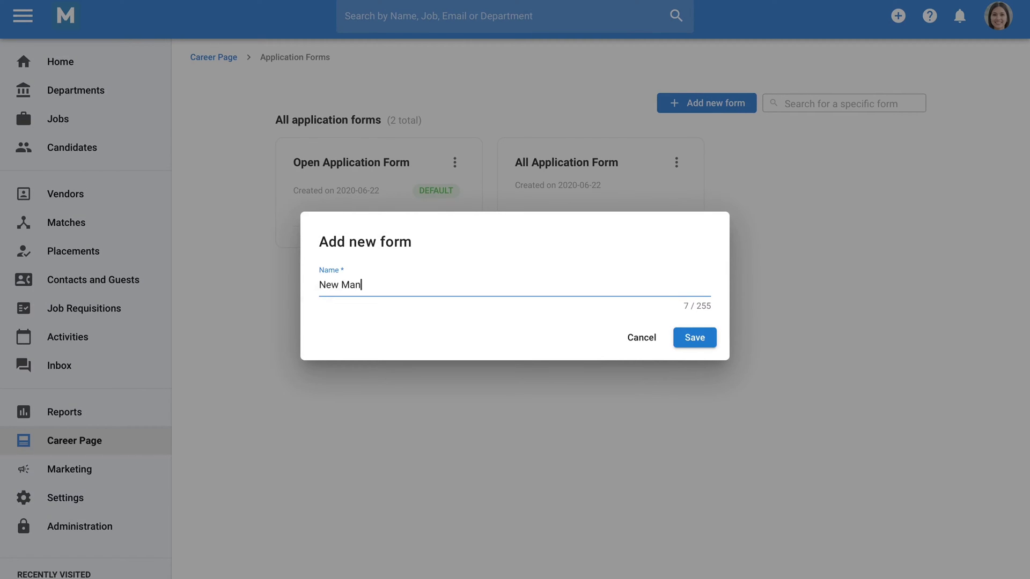
text(atal Application)
text( Form)
click(694, 338)
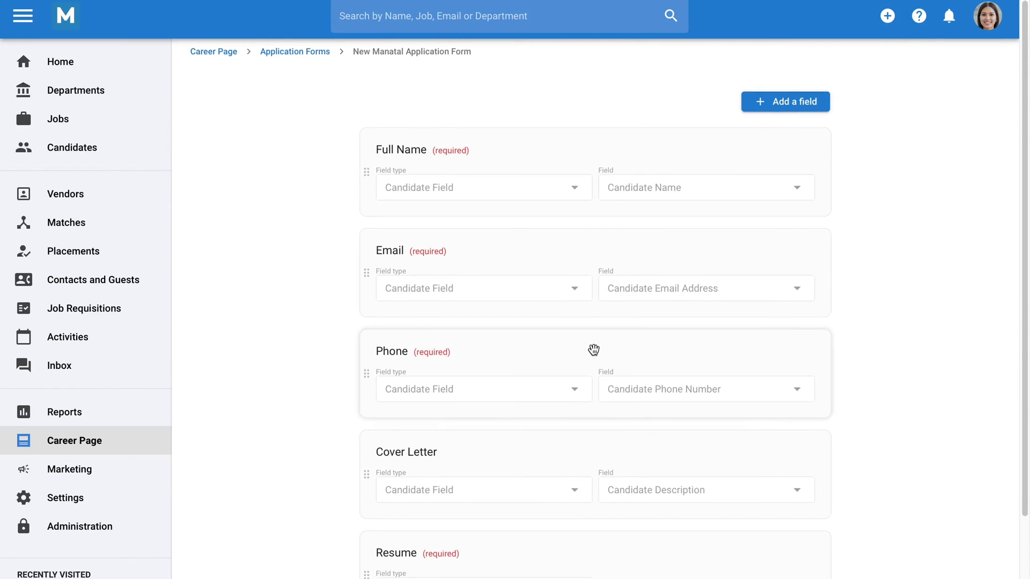
scroll(593, 352, down, 2)
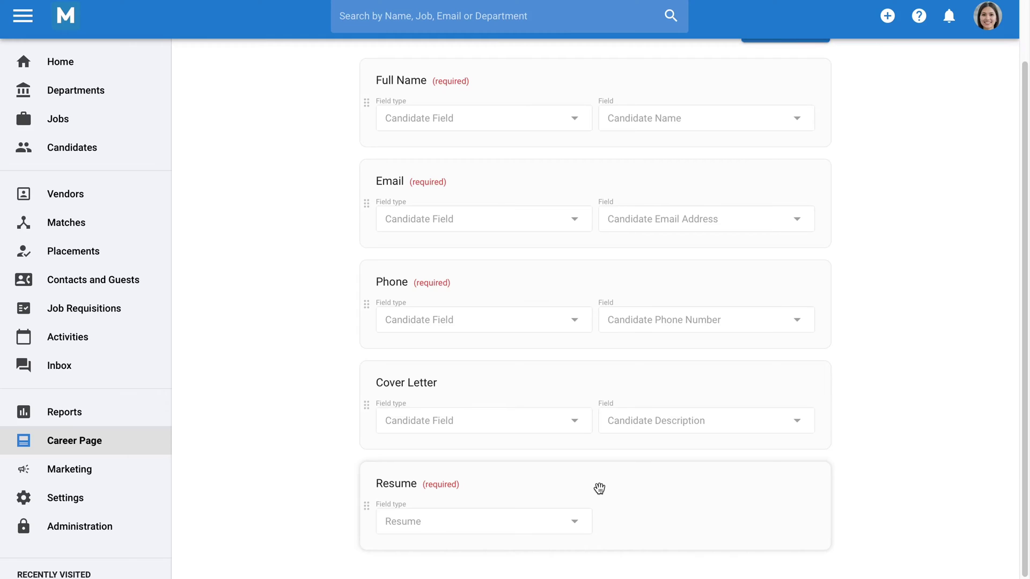
scroll(598, 486, up, 1)
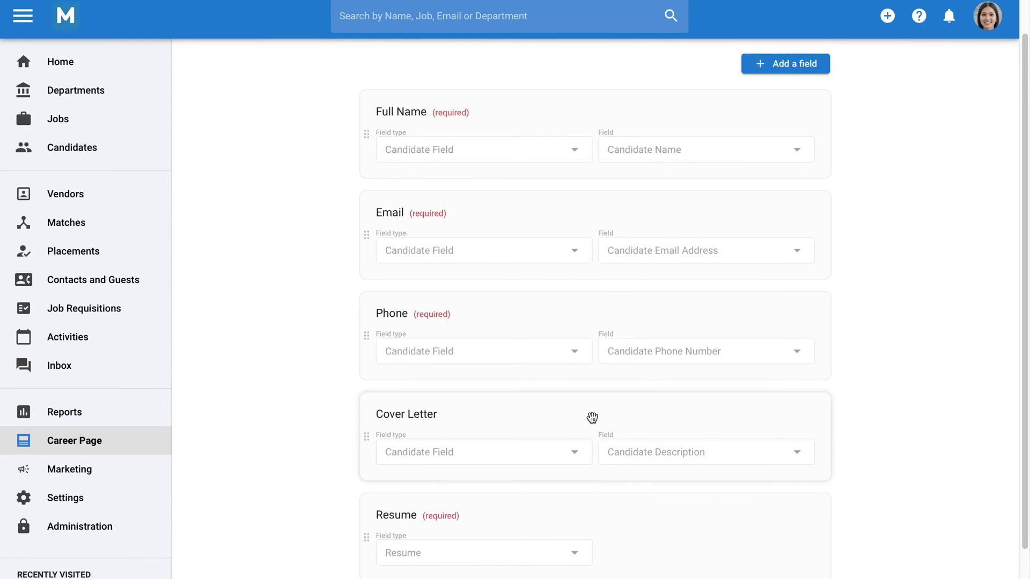
click(600, 321)
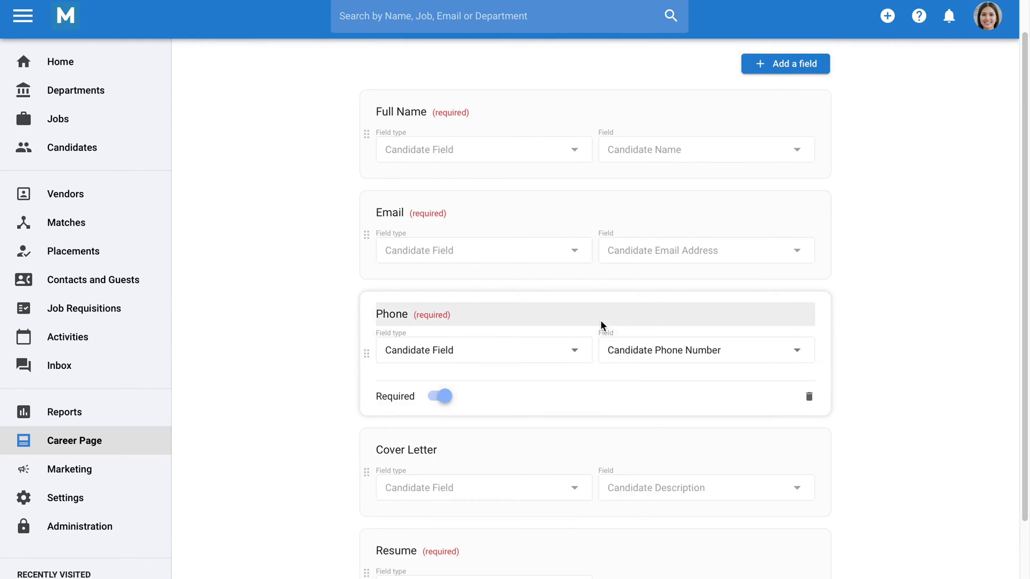
click(573, 351)
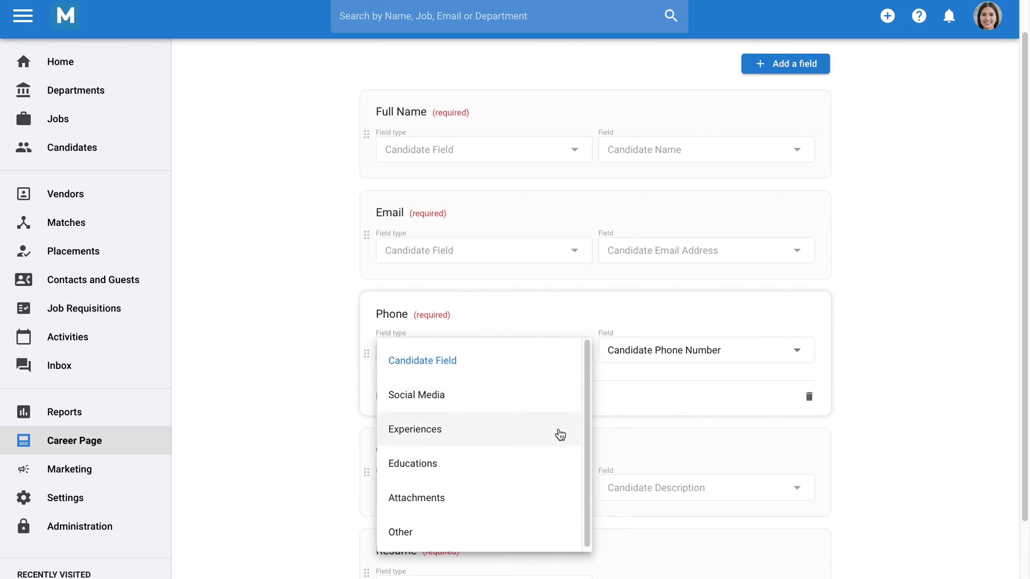
click(792, 361)
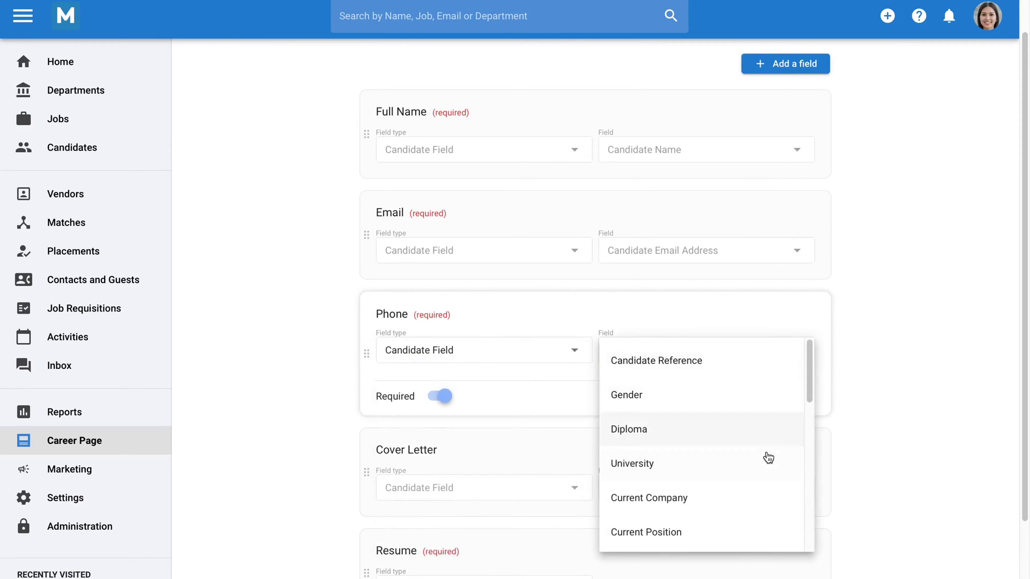
scroll(768, 457, down, 2)
scroll(759, 496, down, 3)
scroll(759, 499, down, 3)
scroll(759, 498, down, 3)
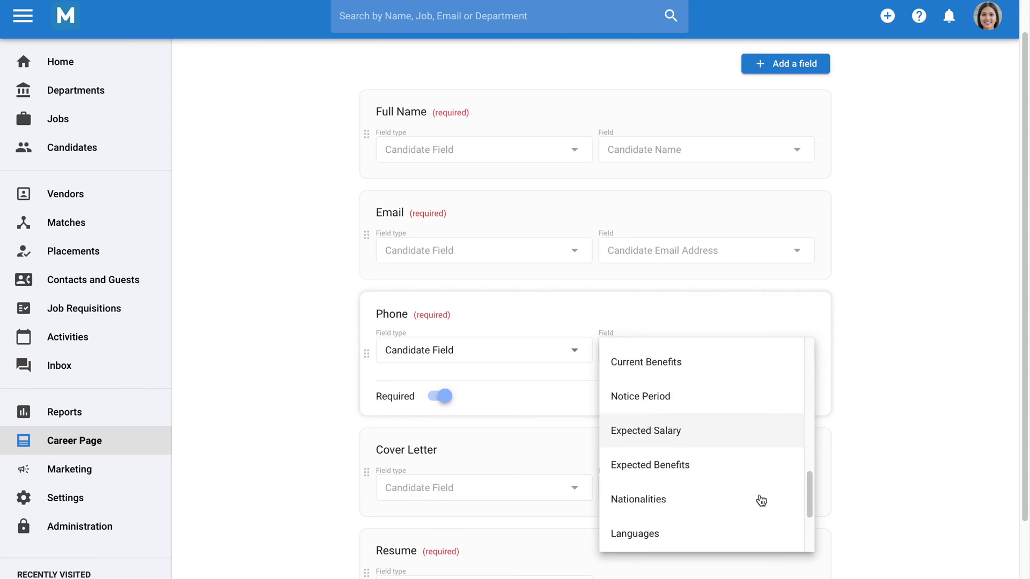
scroll(761, 500, down, 2)
scroll(759, 497, up, 10)
scroll(759, 498, up, 1)
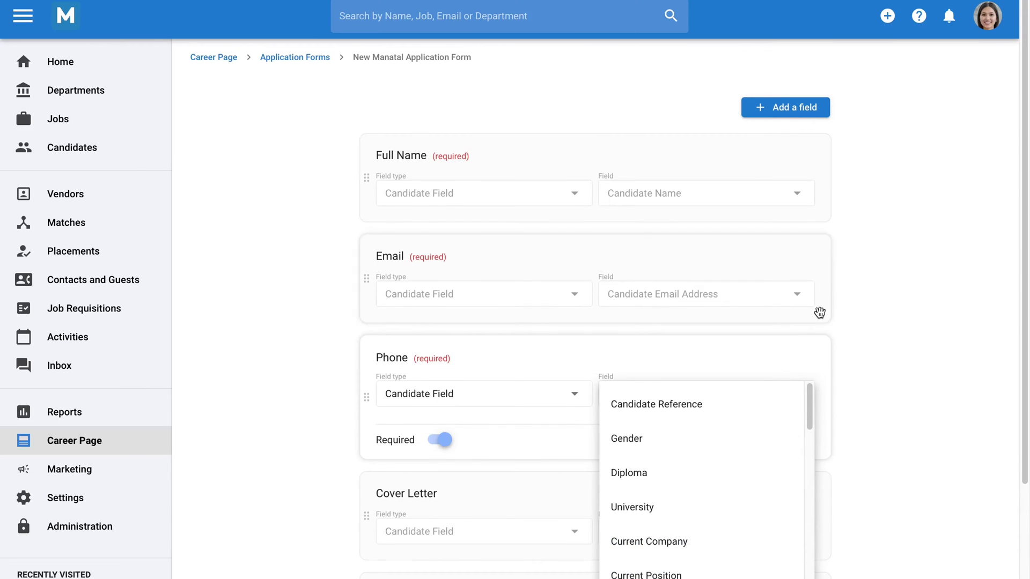
Start a new form field with its type set to Other
click(812, 113)
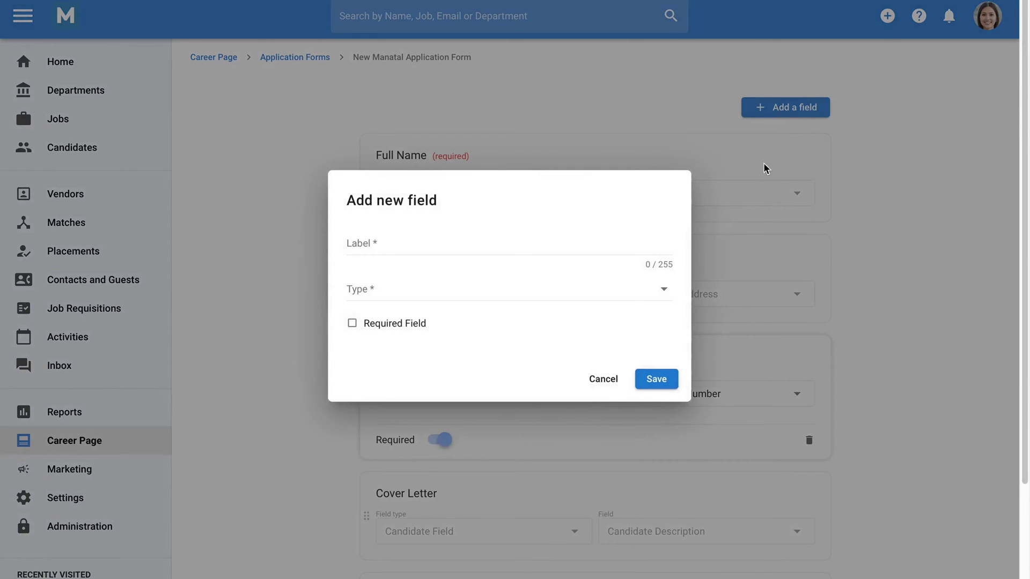
click(665, 293)
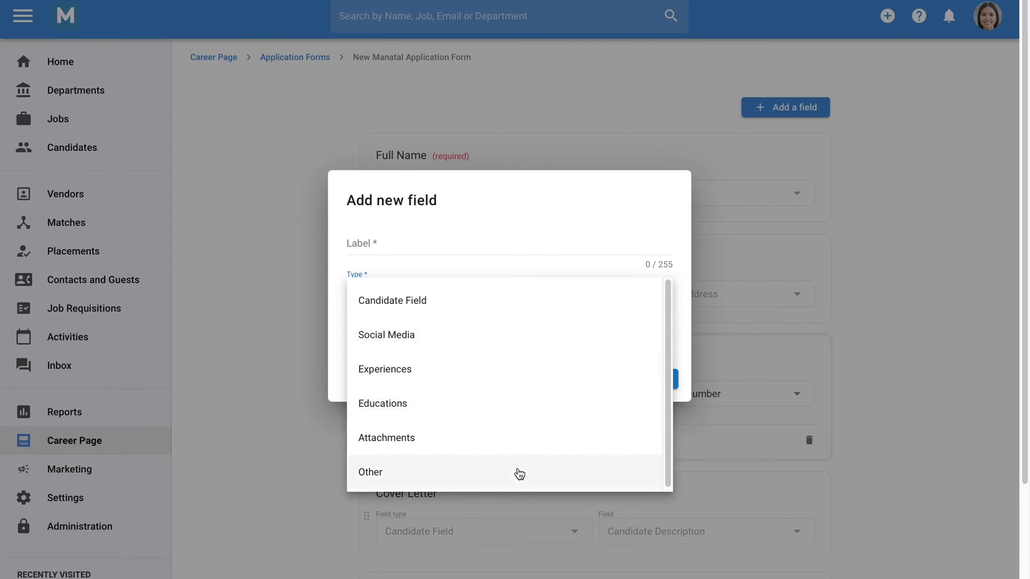
click(519, 473)
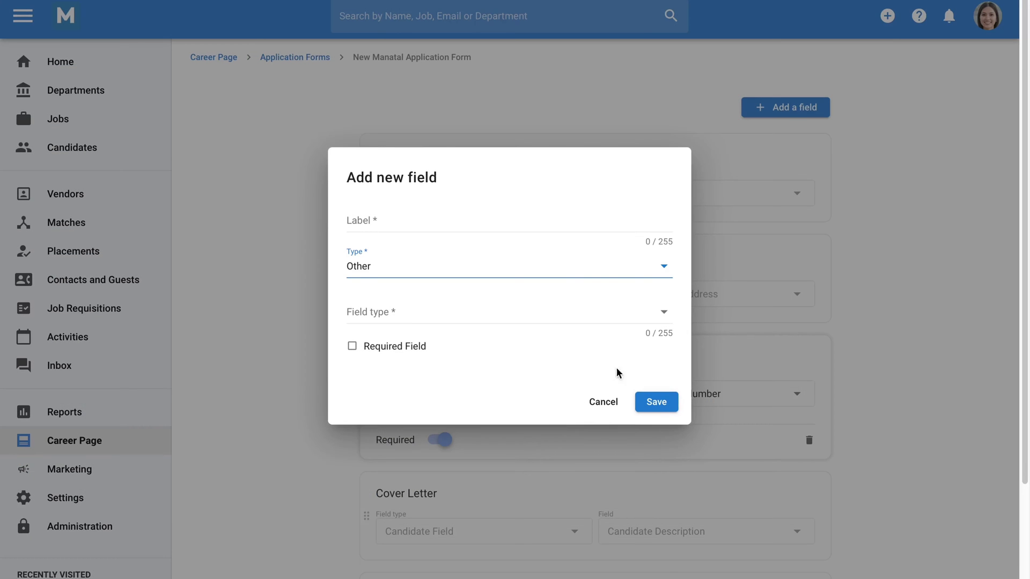
Save a Boolean field labelled 'Do you hold a drivers license?'
click(663, 321)
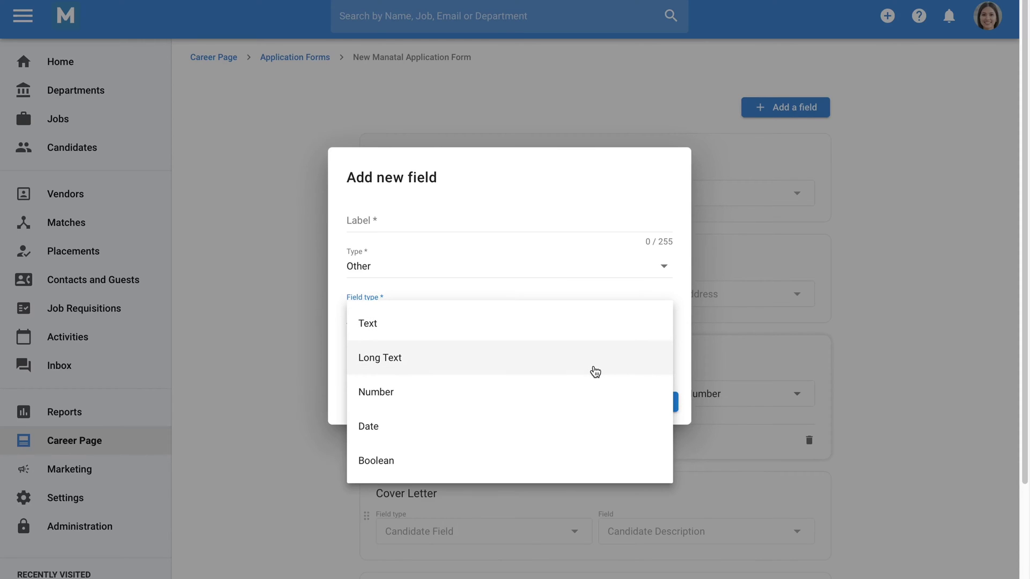
click(589, 474)
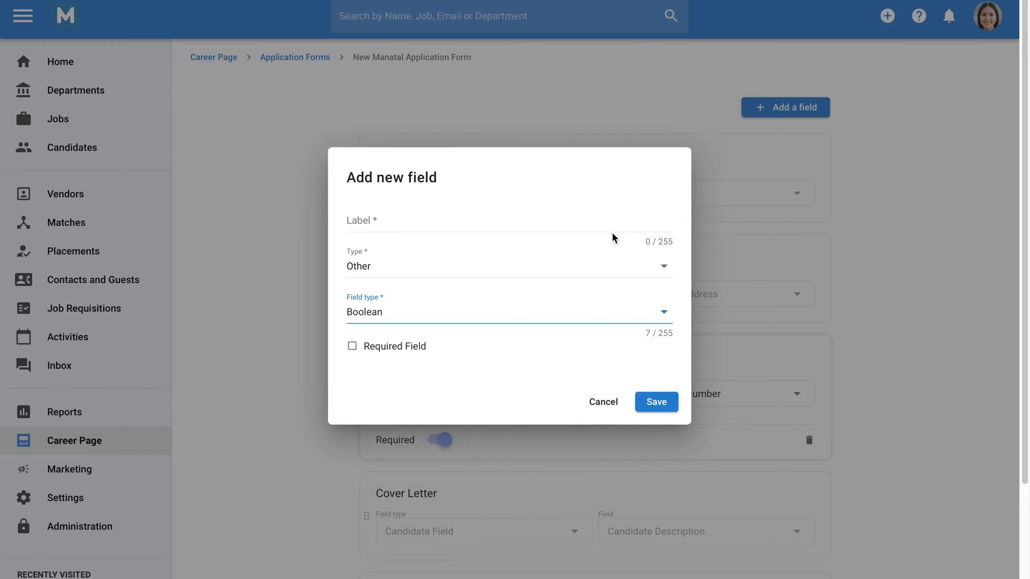
click(613, 222)
text(Do you)
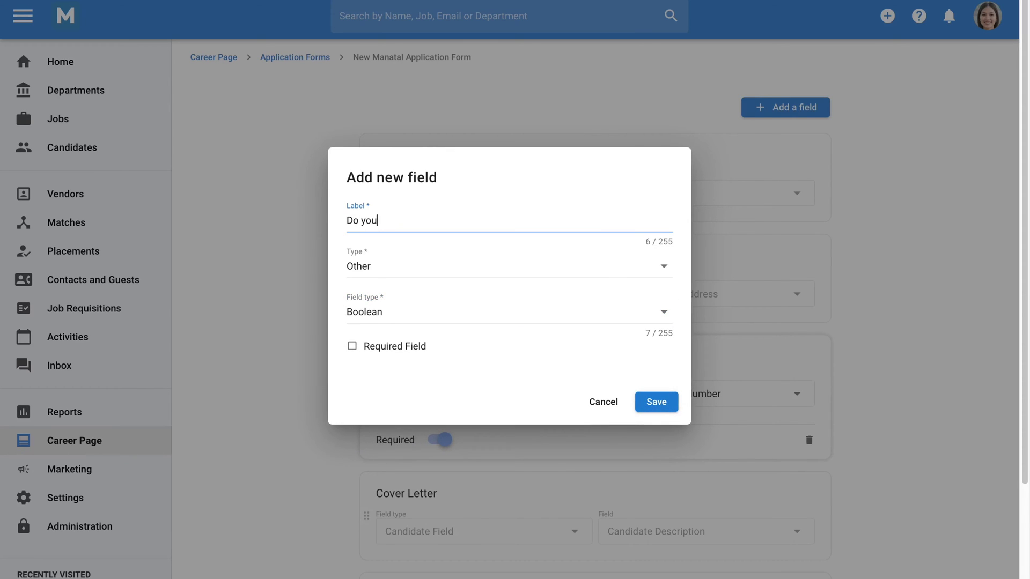
text( hold a driver)
text(s license?)
click(654, 402)
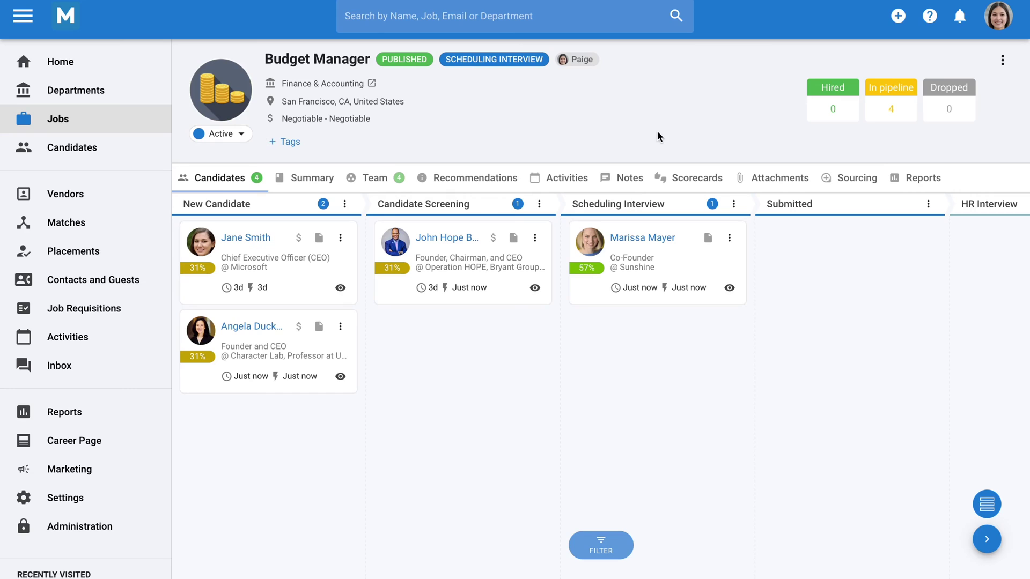
Set the Budget Manager career page application form to 'New Manatal Application Form' and save
click(860, 192)
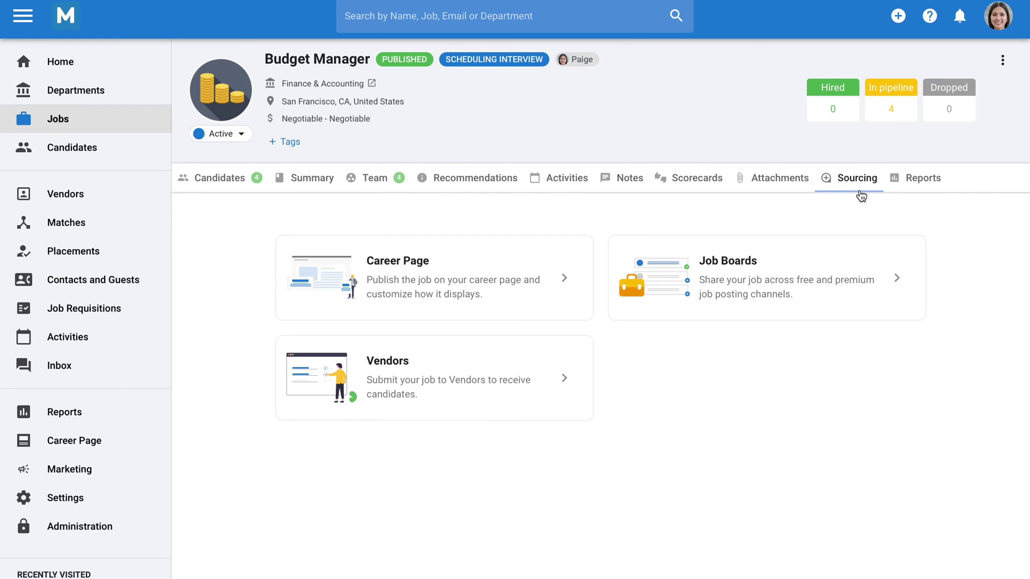
click(565, 279)
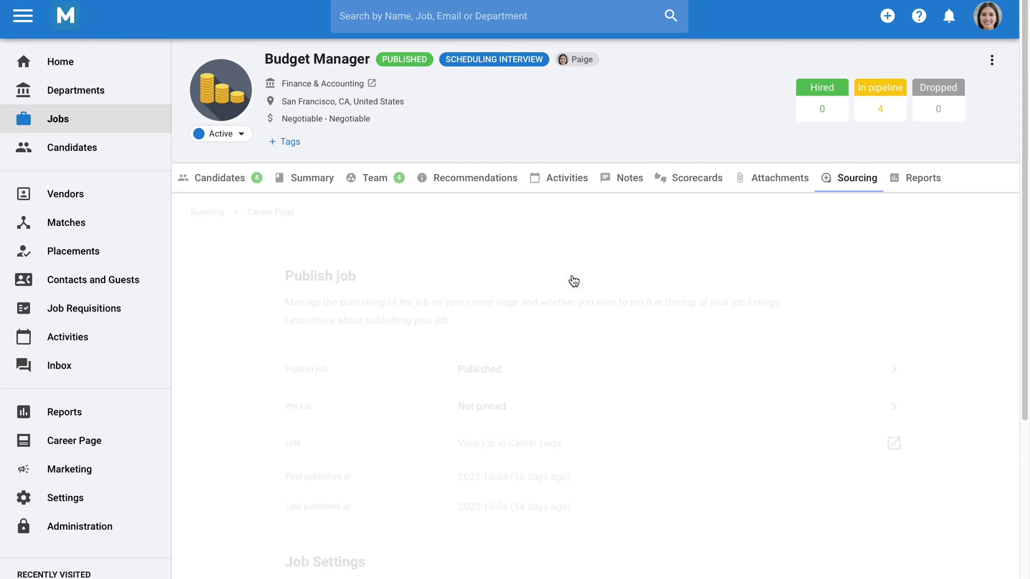
scroll(572, 274, down, 1)
scroll(571, 277, down, 3)
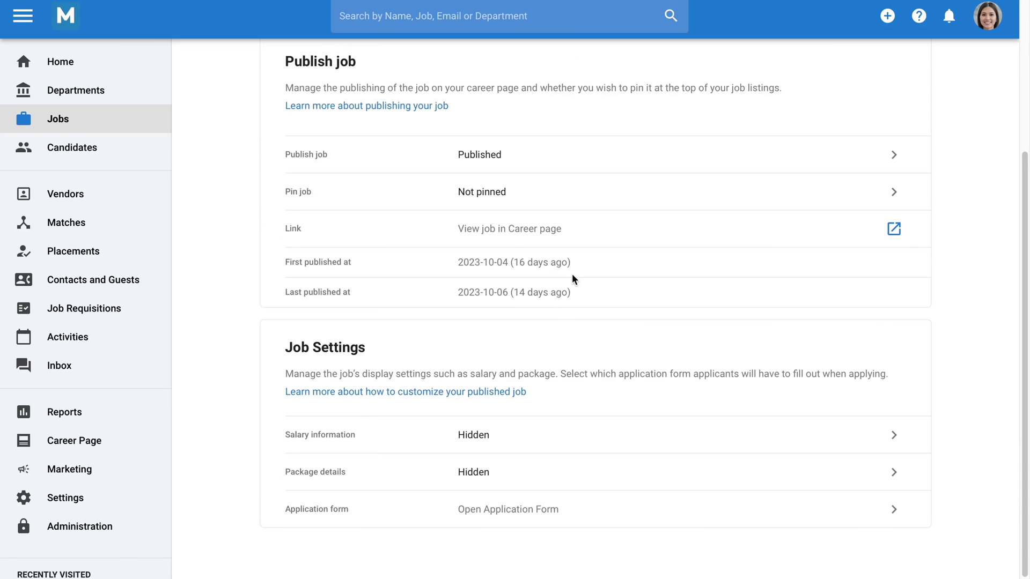
click(588, 499)
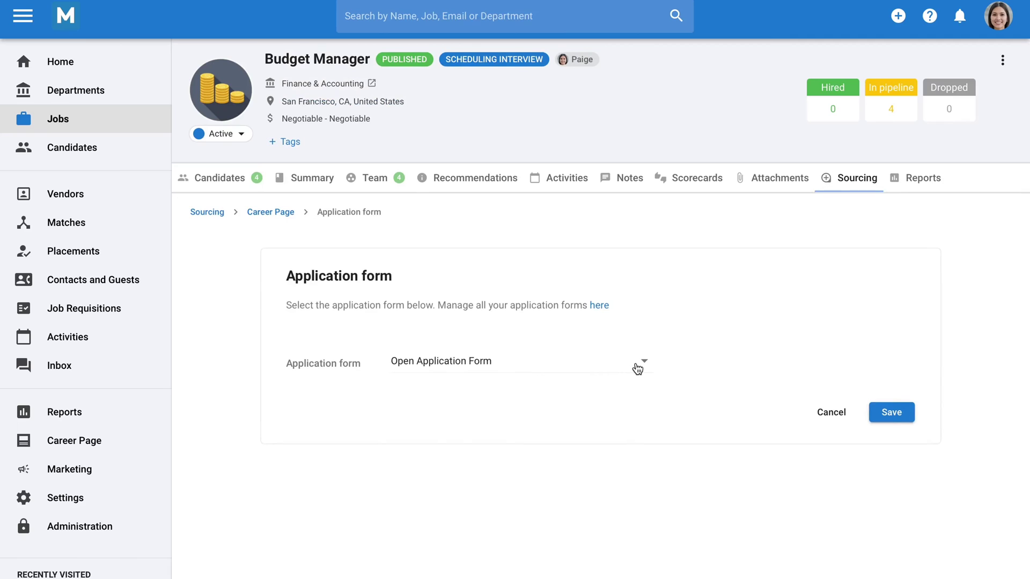
click(637, 366)
click(618, 456)
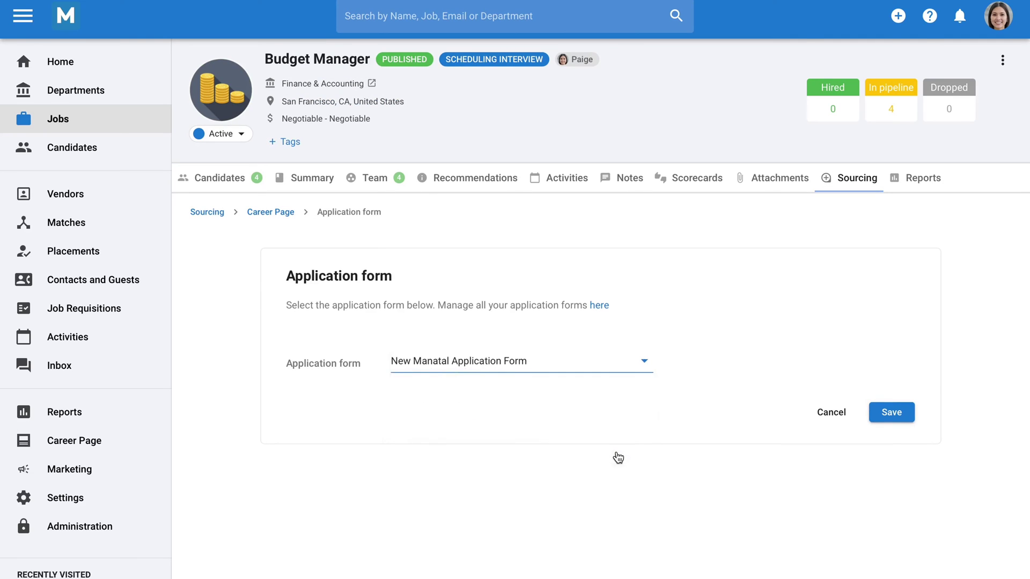
click(899, 418)
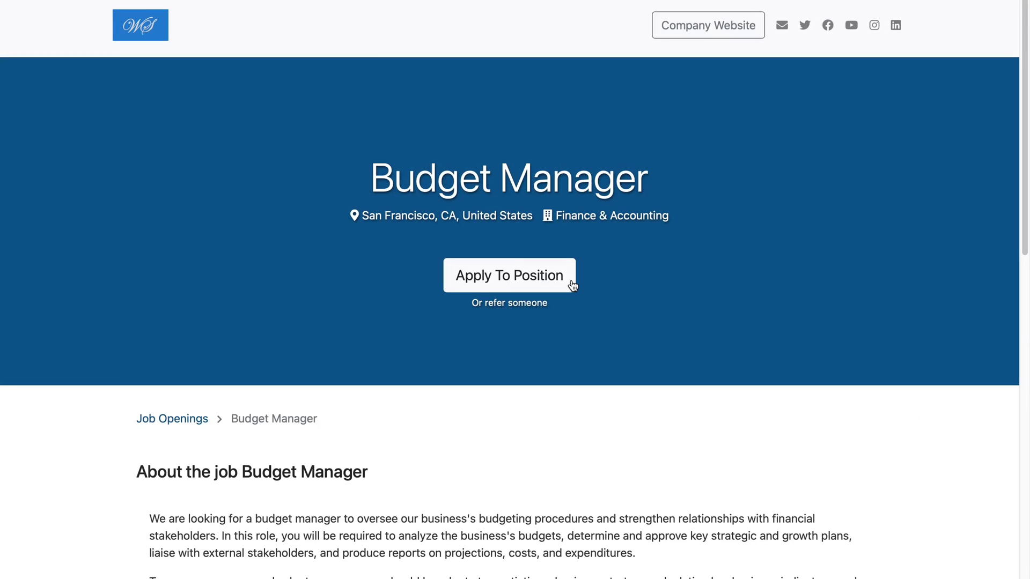
click(572, 285)
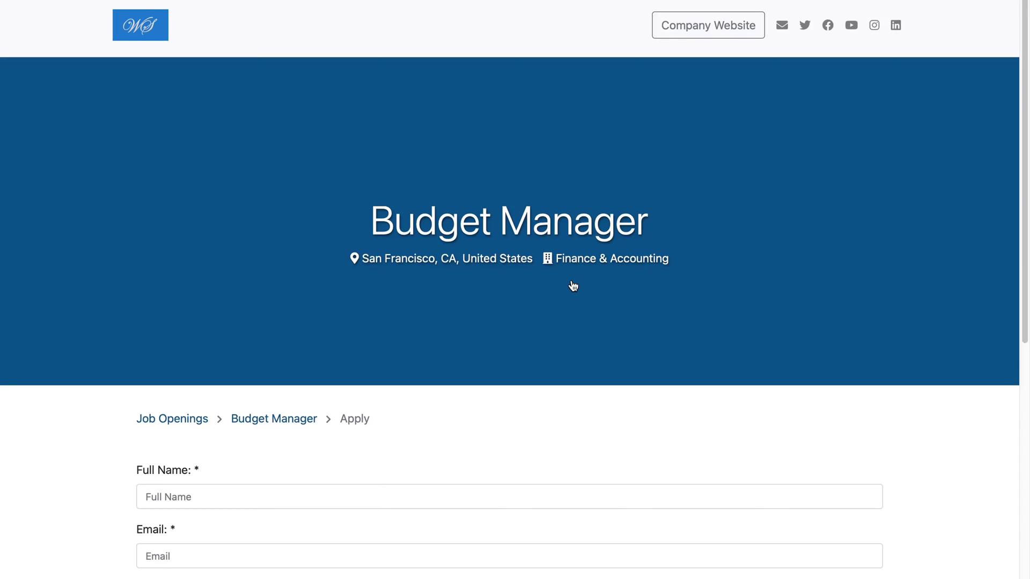
scroll(576, 282, down, 5)
click(639, 240)
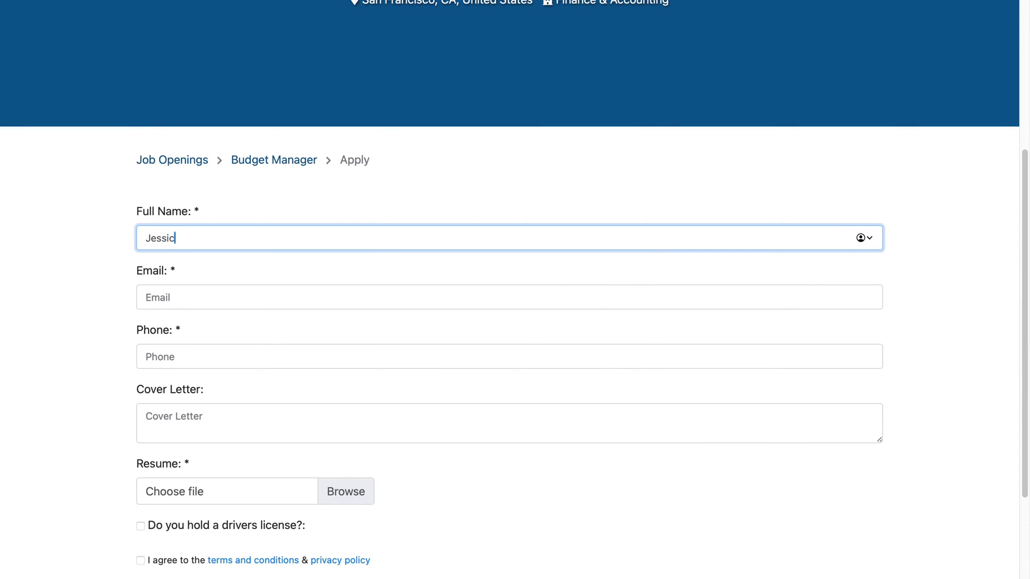
key(Tab)
text(rhoades@)
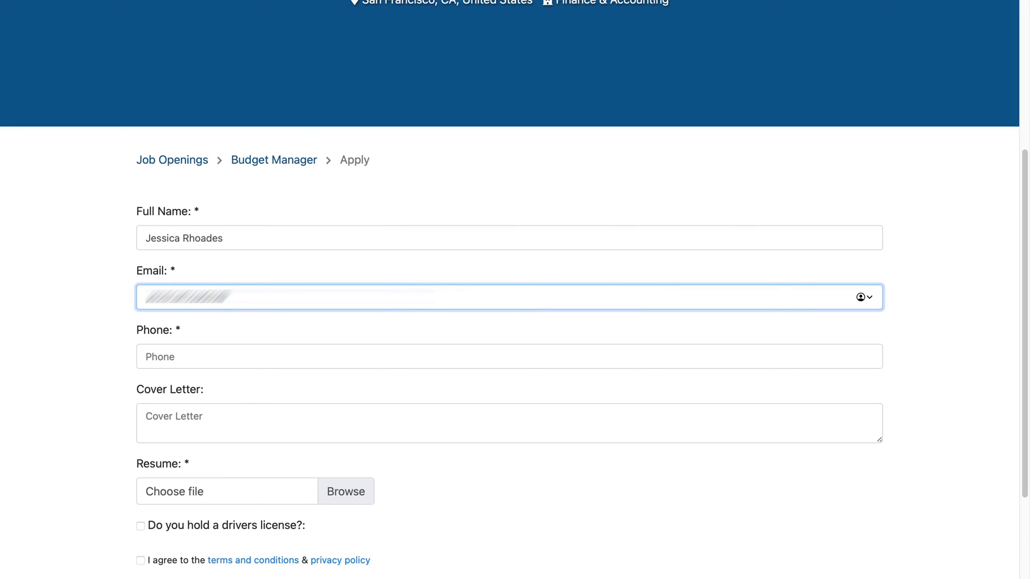
key(Tab)
text(+66123456789)
Answer yes to the drivers license question, accept the terms, and submit
scroll(281, 506, down, 2)
click(141, 410)
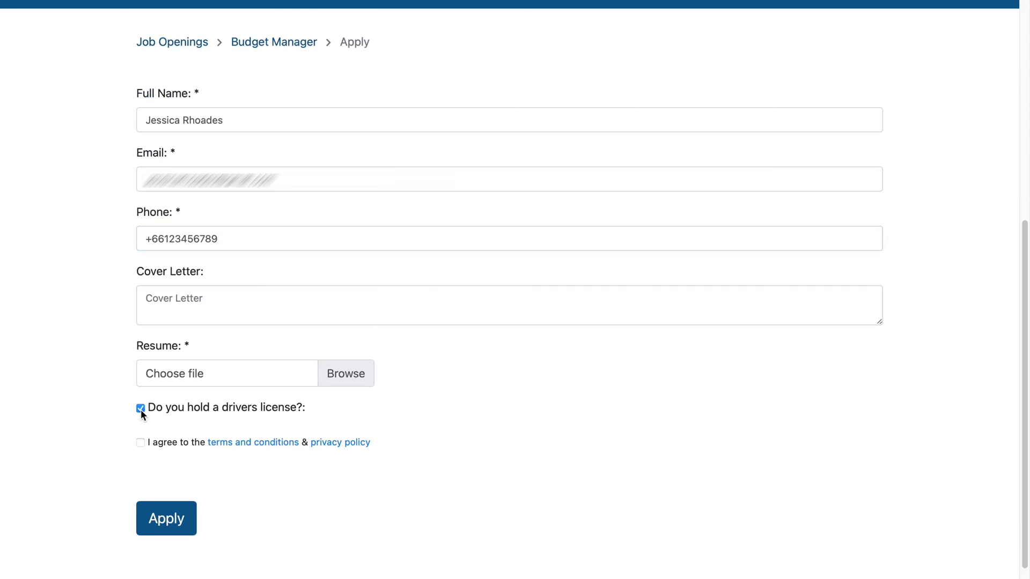
click(142, 448)
click(165, 518)
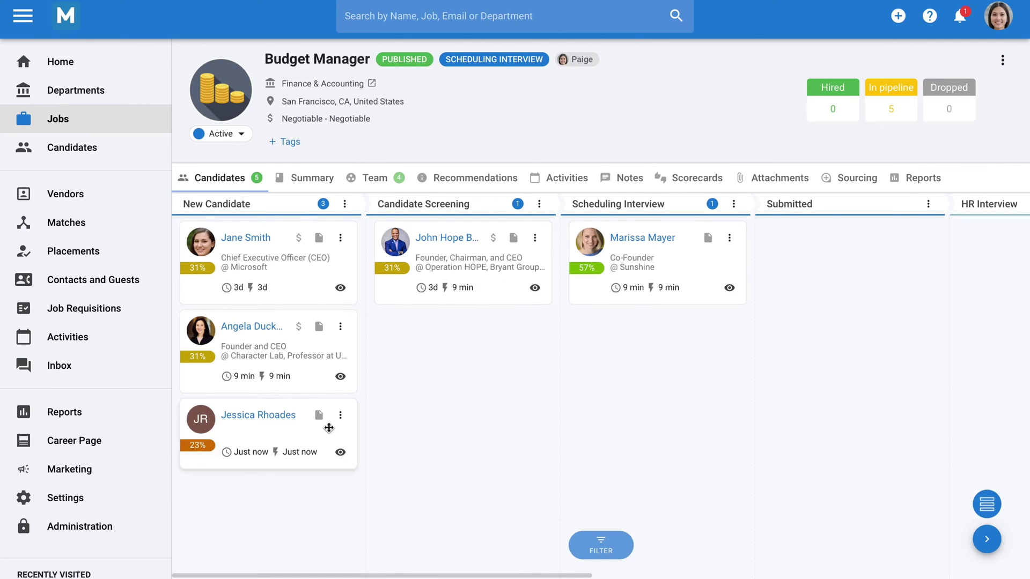
Open the new applicant's Details to see their form responses
click(340, 415)
mouse_move(273, 243)
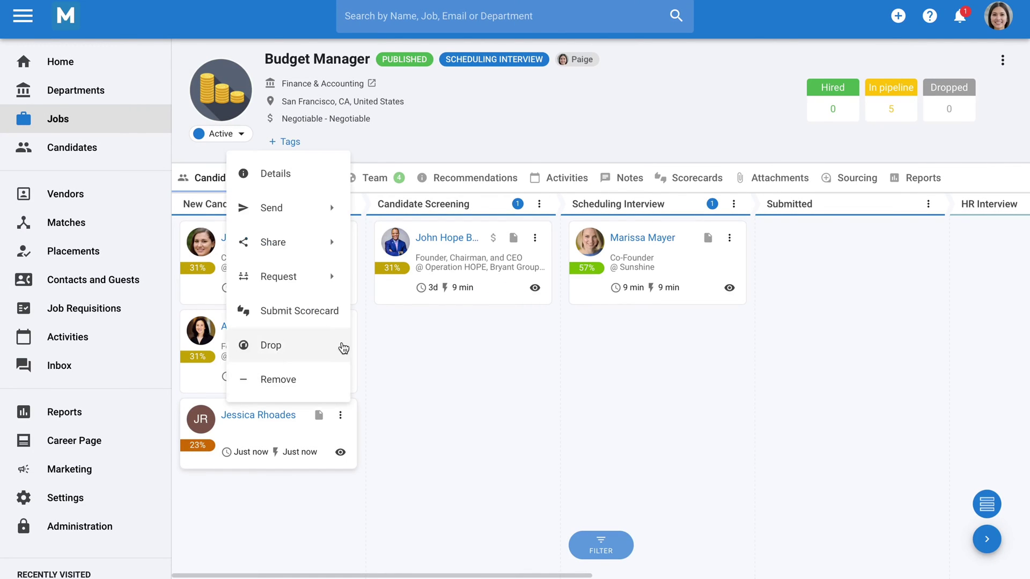
click(329, 167)
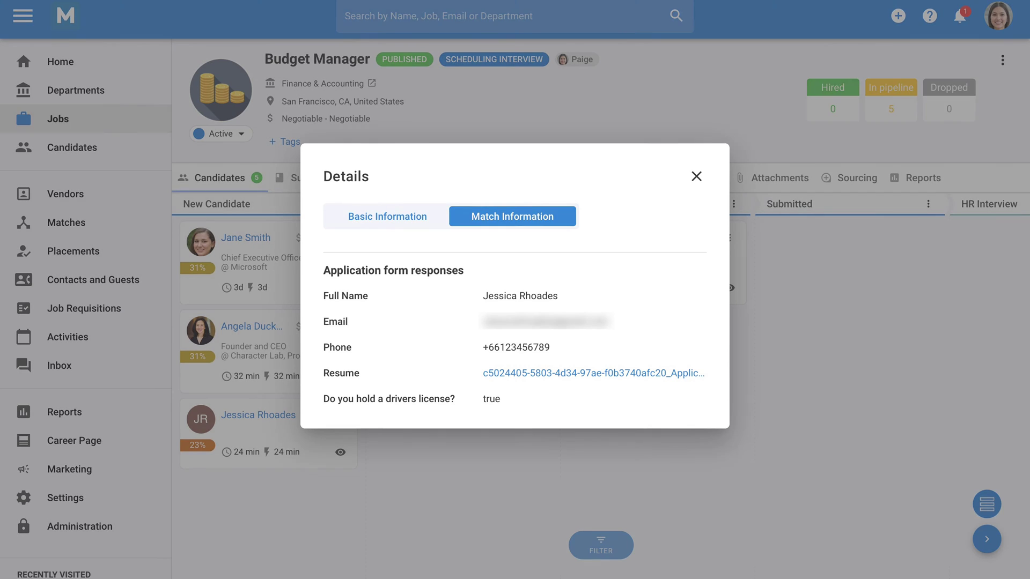